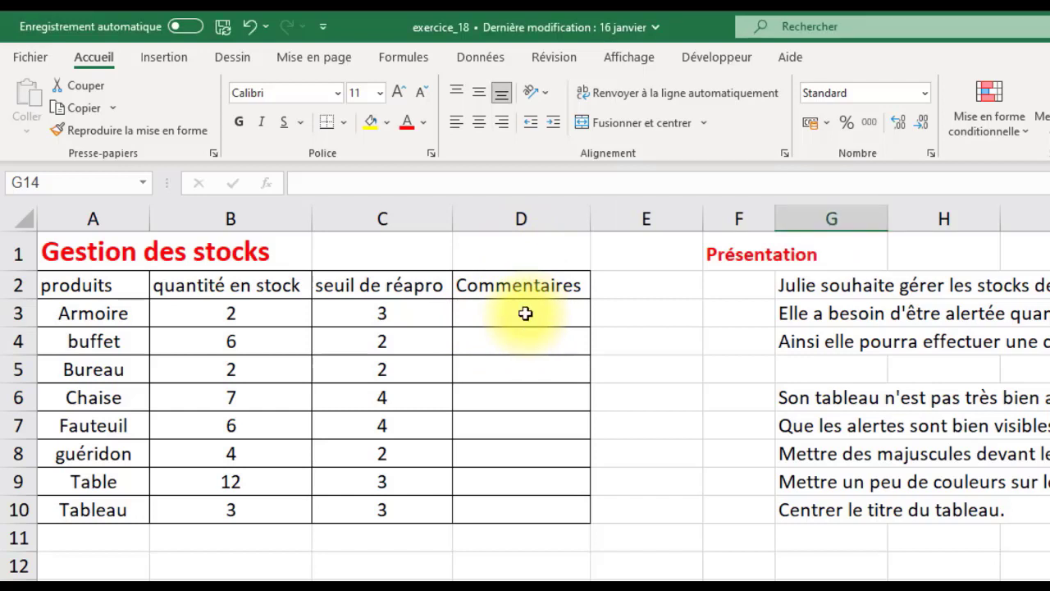
Step: Begin a SI formula in cell D3 with the logical test C3>=B3, comparing the reorder threshold with the stock quantity
{"action": "left_click", "coordinate": [525, 313]}
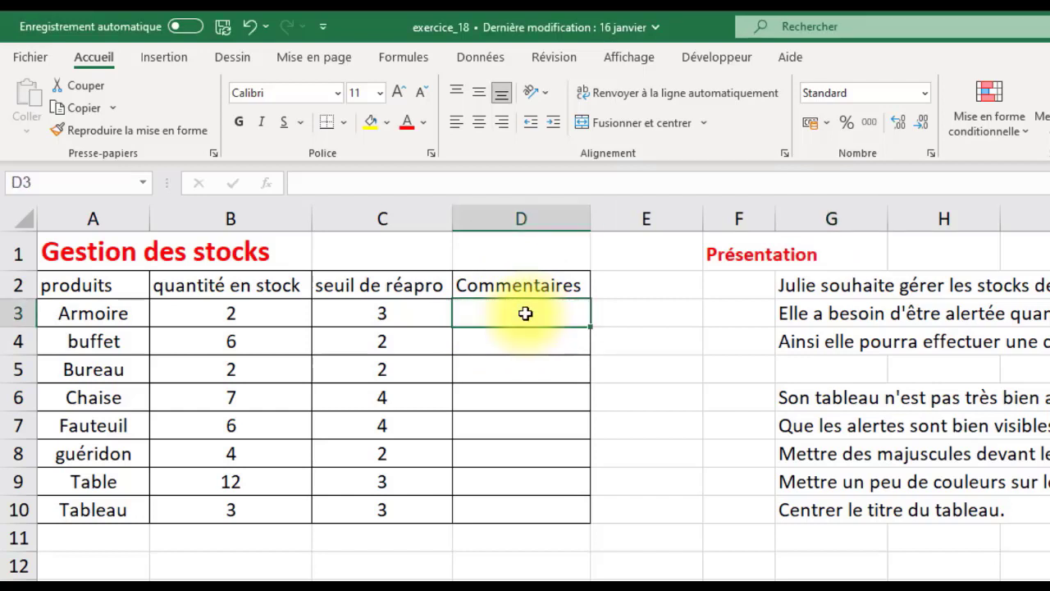
{"action": "type", "text": "="}
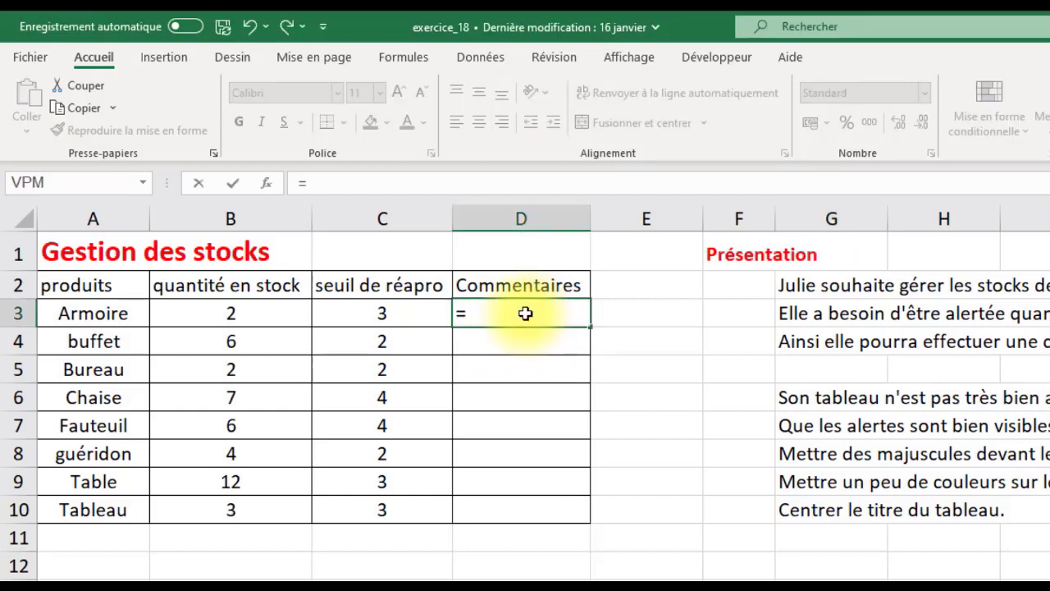
{"action": "type", "text": "si"}
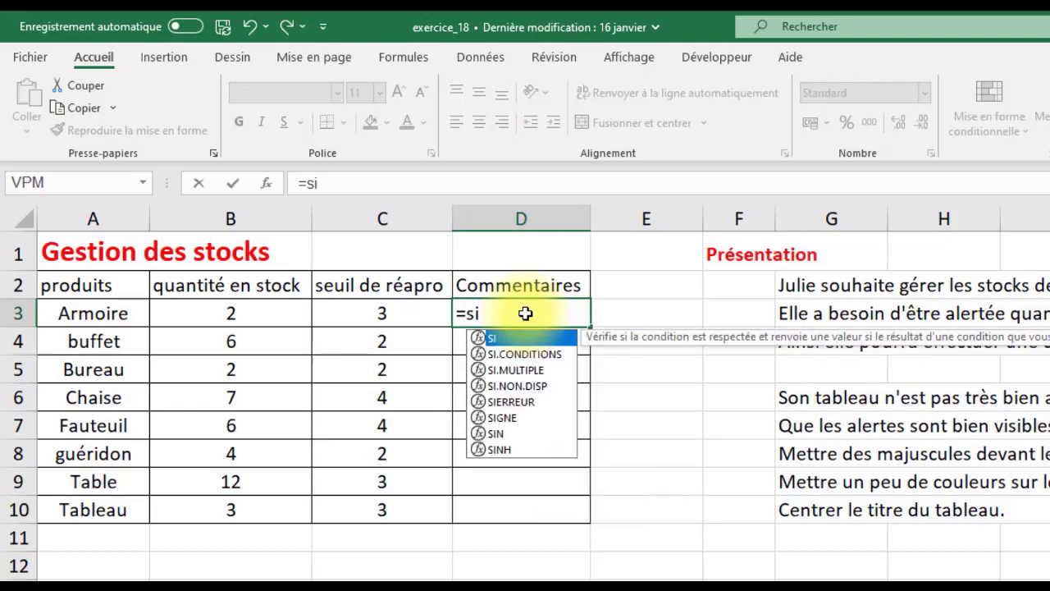
{"action": "type", "text": "("}
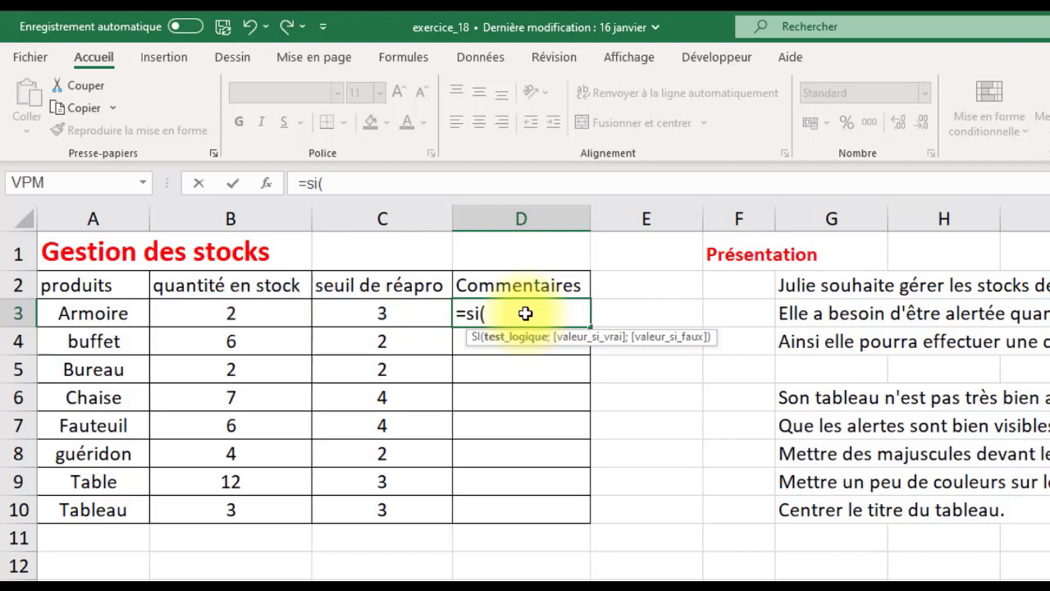
{"action": "left_click", "coordinate": [379, 316]}
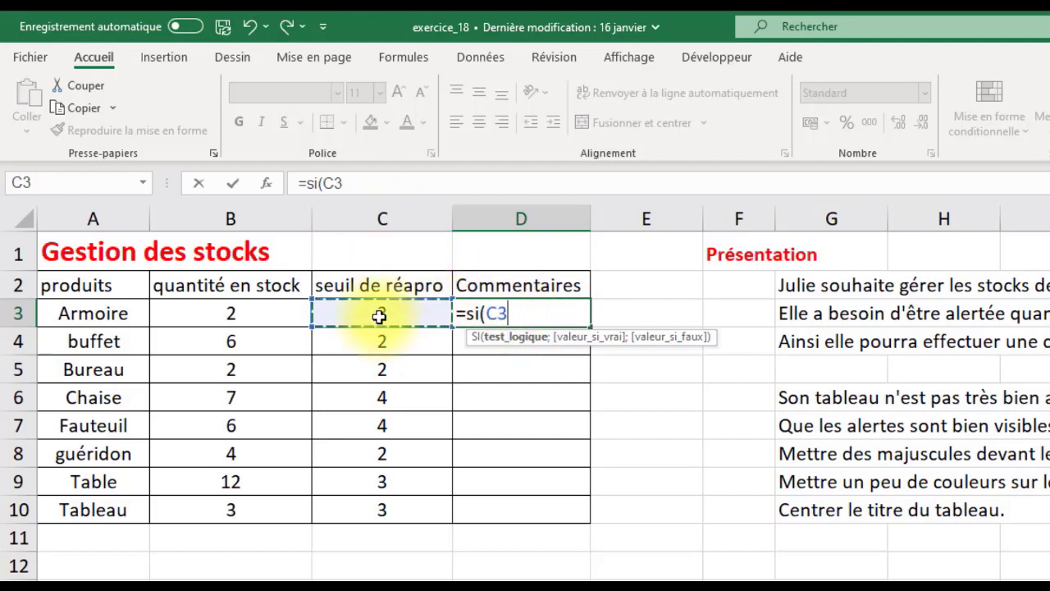
{"action": "type", "text": ">"}
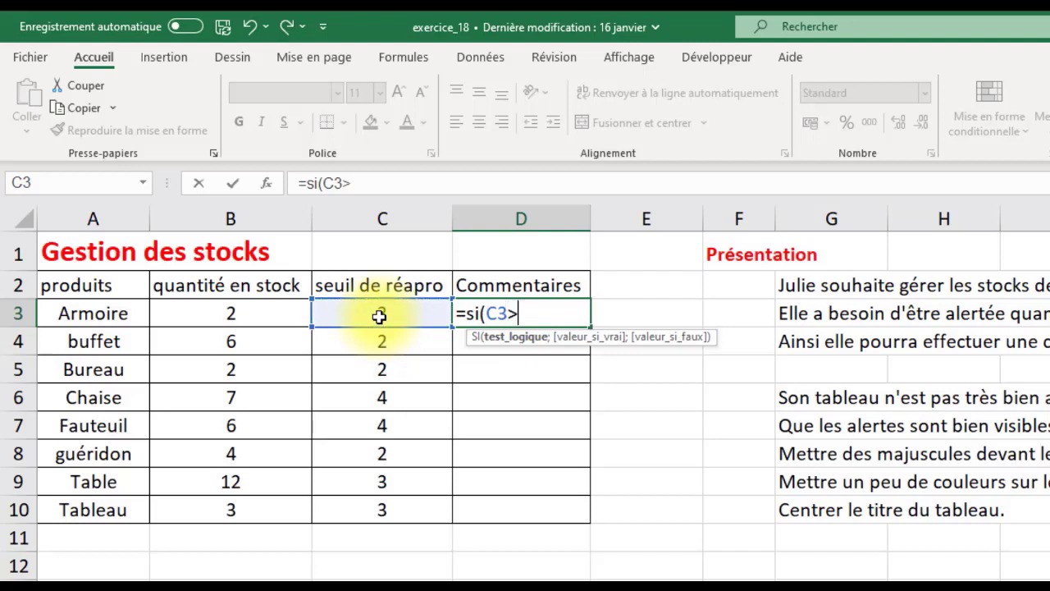
{"action": "type", "text": "="}
{"action": "left_click", "coordinate": [271, 310]}
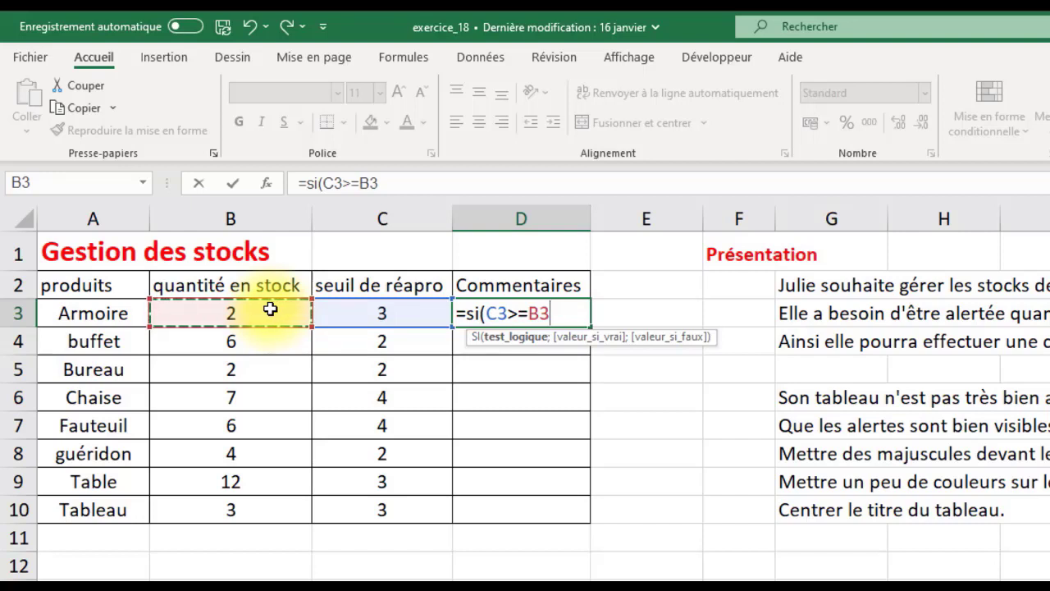
Step: Complete the D3 formula to return "Alerte" if true and an empty text "" if false, and copy it down to D10
{"action": "type", "text": ";"}
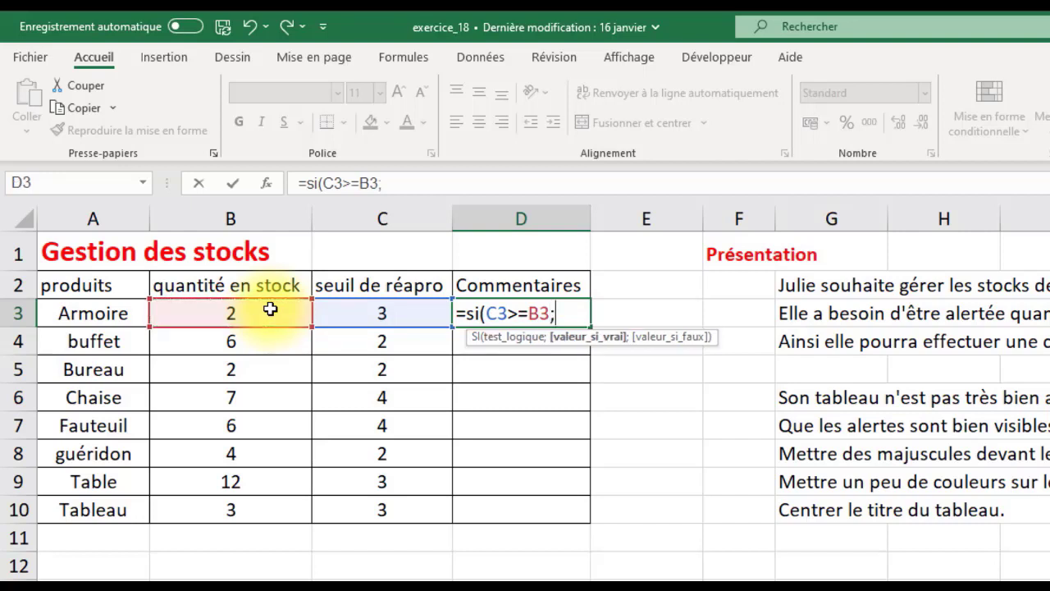
{"action": "type", "text": "\"Alerte"}
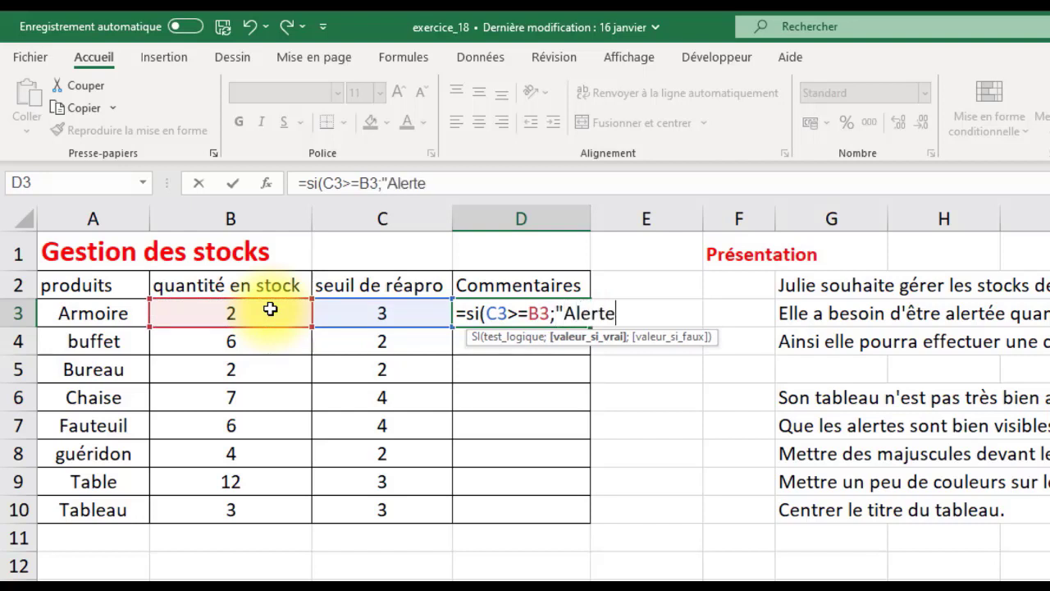
{"action": "type", "text": "\""}
{"action": "type", "text": ";"}
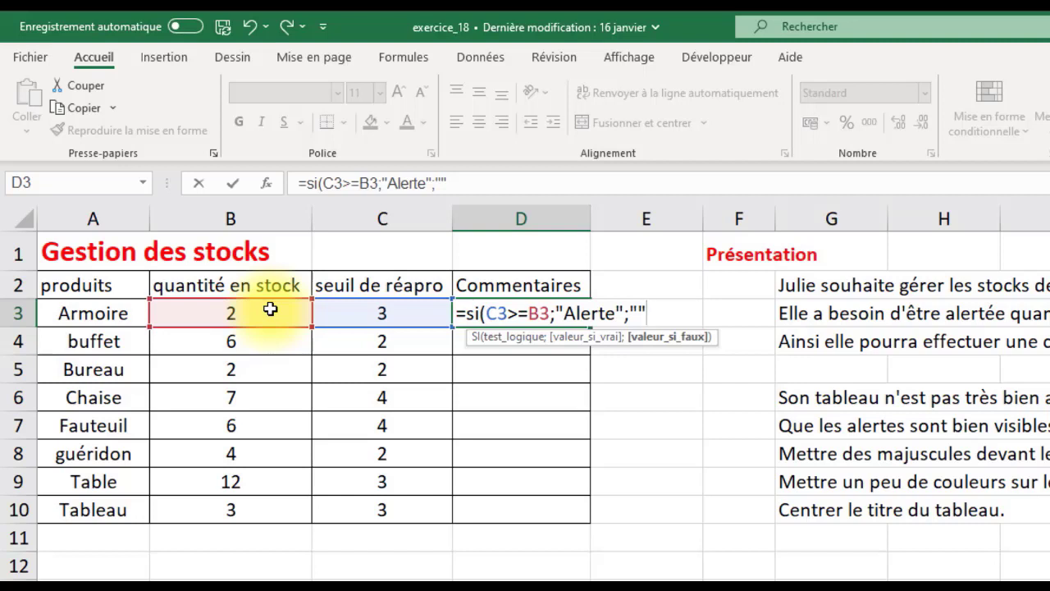
{"action": "type", "text": ")"}
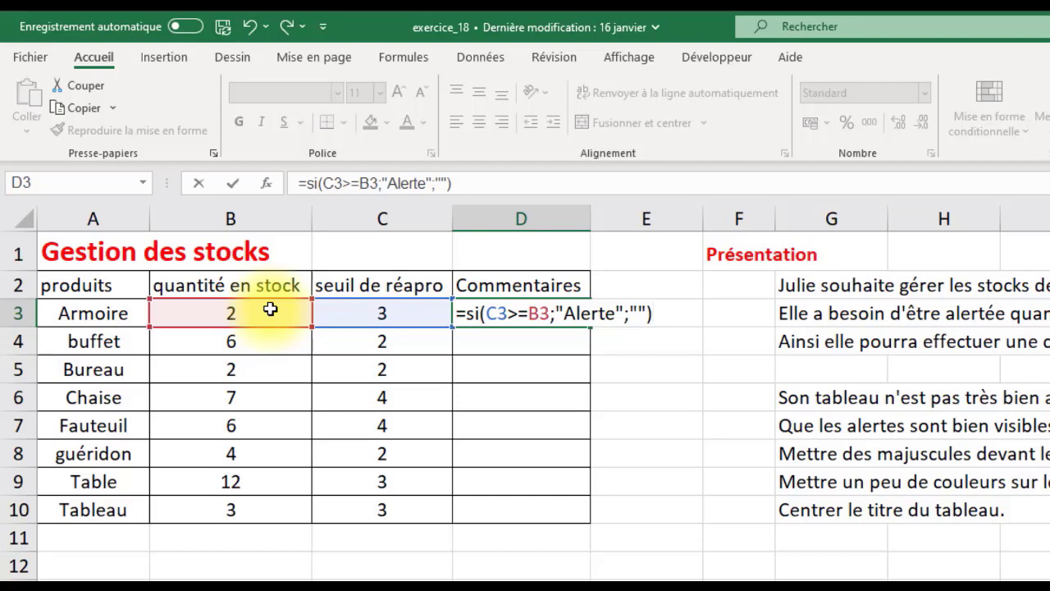
{"action": "left_click", "coordinate": [236, 184]}
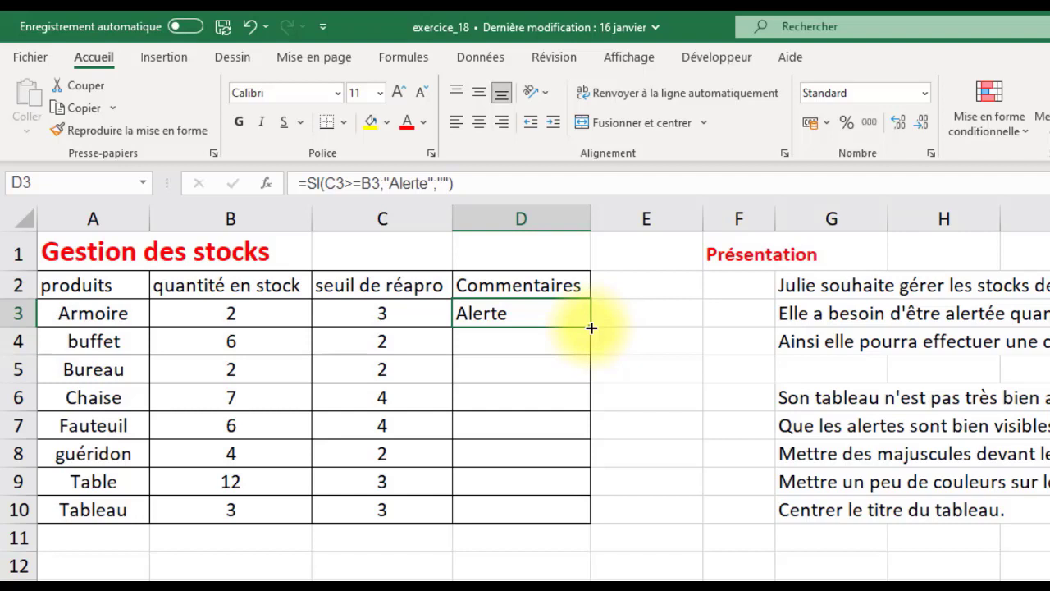
{"action": "left_click_drag", "start_coordinate": [591, 327], "coordinate": [575, 514]}
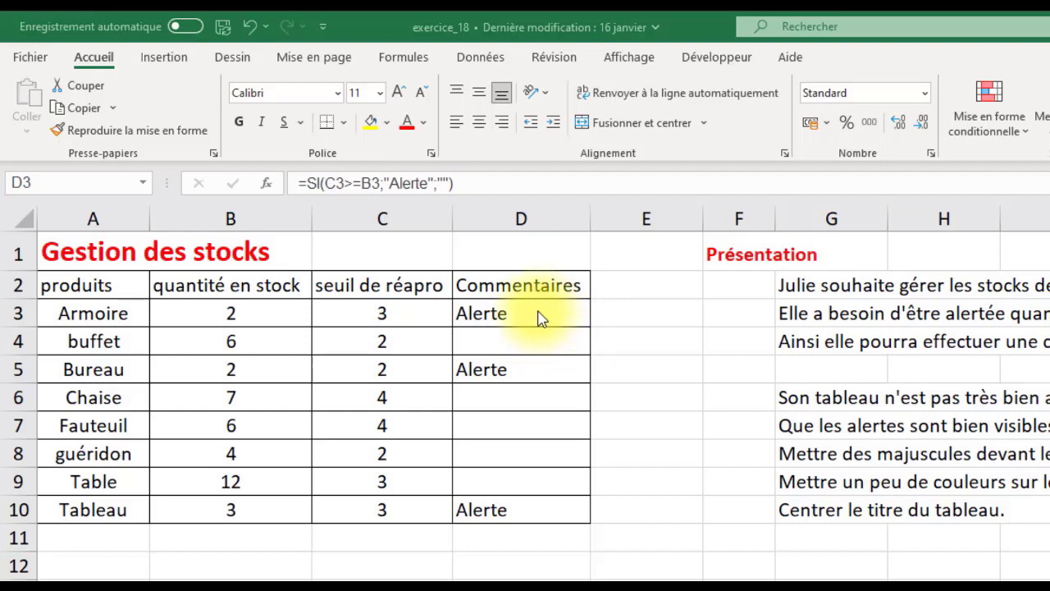
Step: Apply an "Égal à" conditional formatting rule to D3:D10 for Alerte, with "Remplissage rouge clair avec texte rouge foncé"
{"action": "key", "text": "ctrl+shift+Down"}
{"action": "left_click_drag", "start_coordinate": [528, 312], "coordinate": [527, 513]}
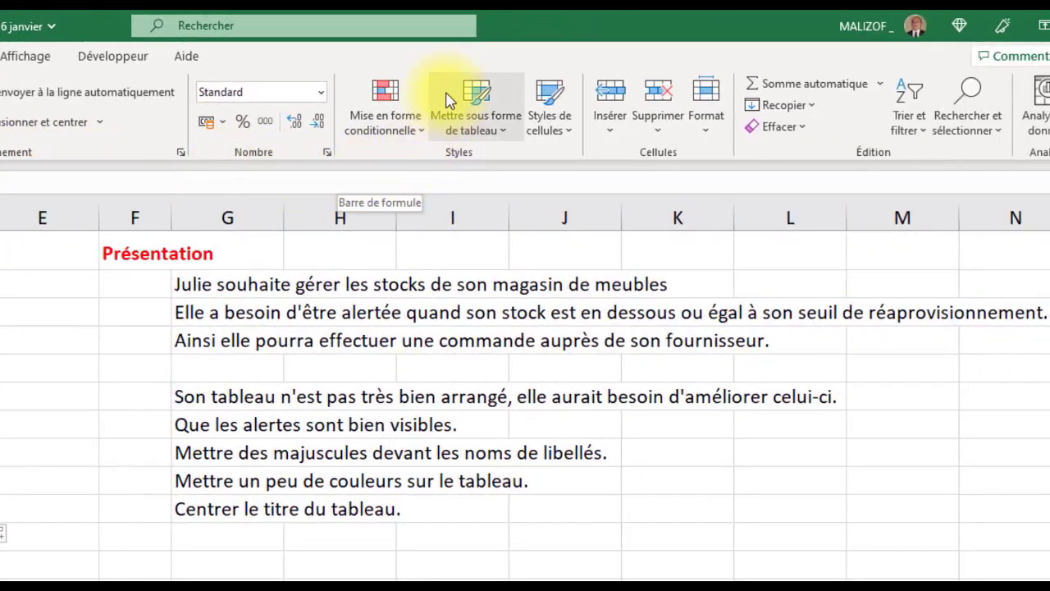
{"action": "left_click", "coordinate": [421, 139]}
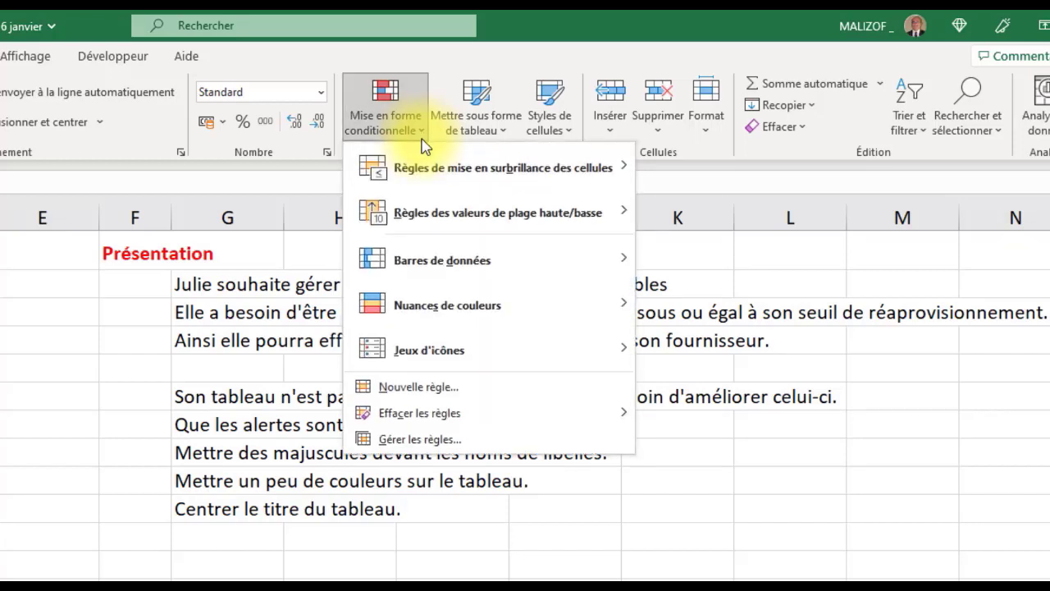
{"action": "mouse_move", "coordinate": [435, 181]}
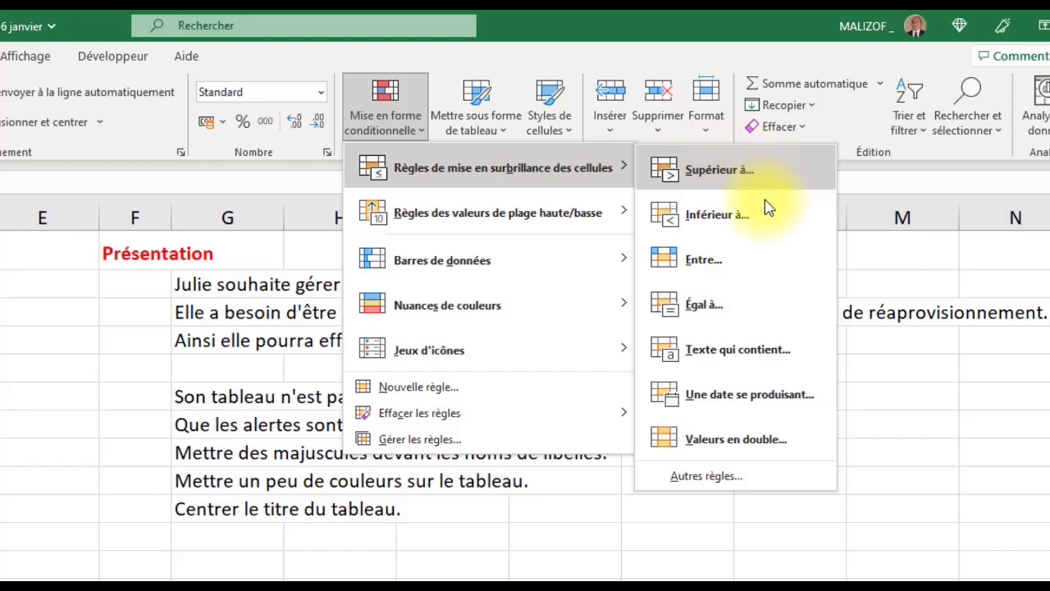
{"action": "left_click", "coordinate": [720, 308]}
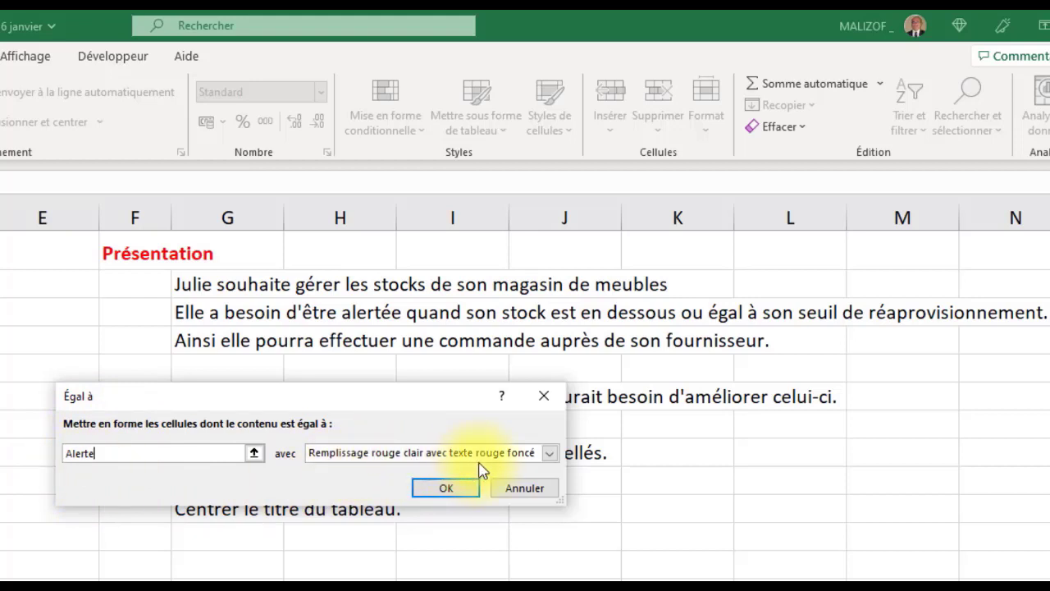
{"action": "left_click", "coordinate": [551, 453]}
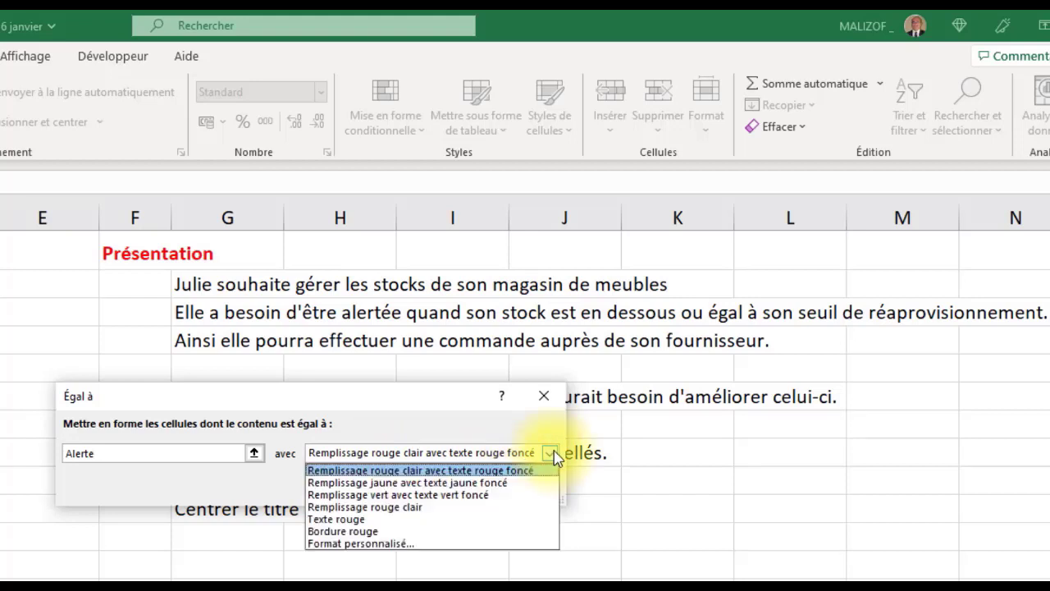
{"action": "left_click", "coordinate": [434, 473]}
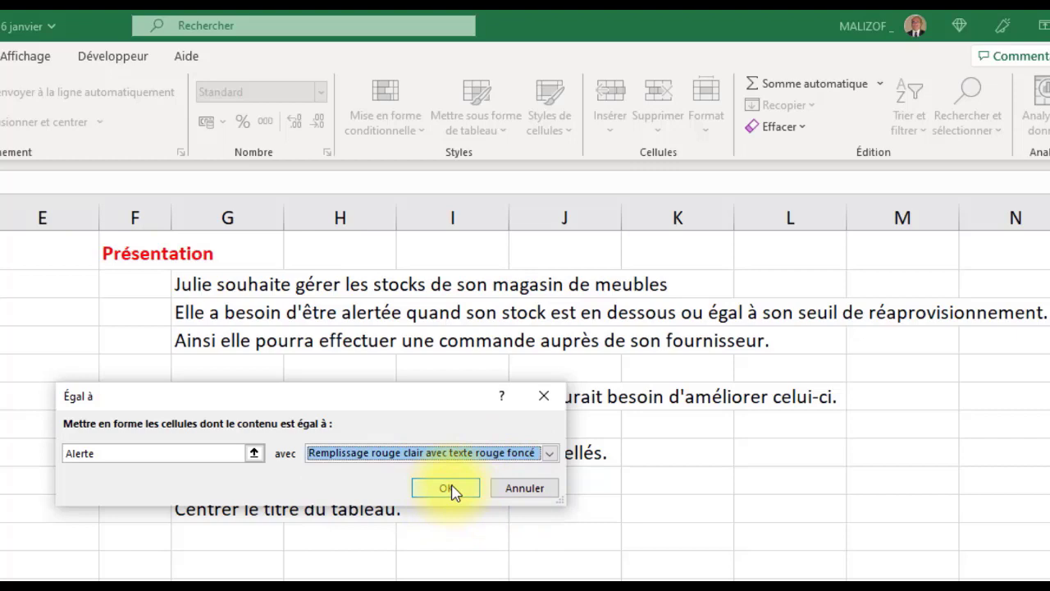
{"action": "left_click", "coordinate": [450, 489]}
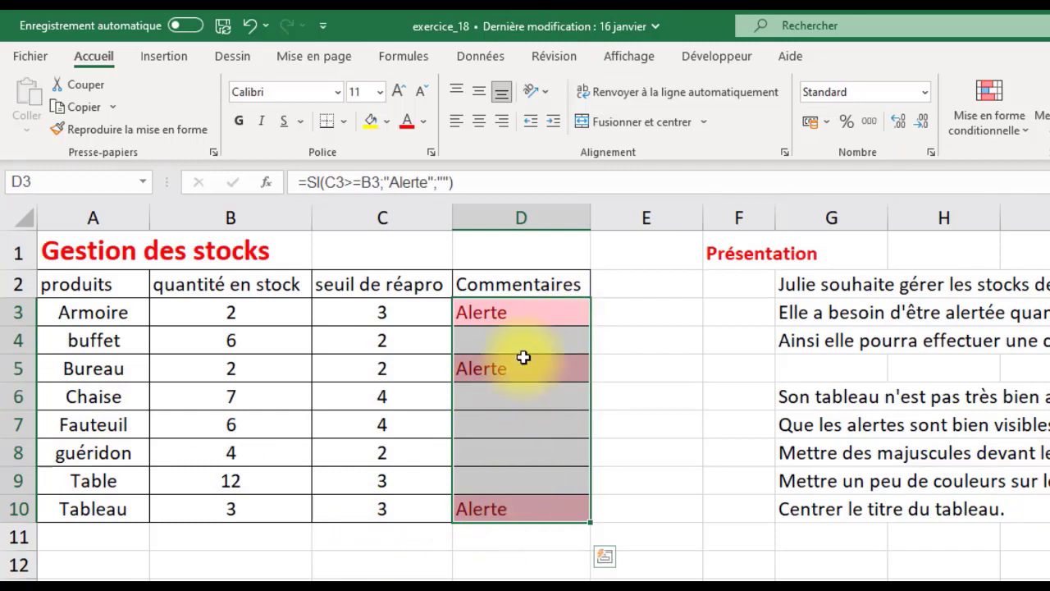
{"action": "left_click", "coordinate": [629, 350]}
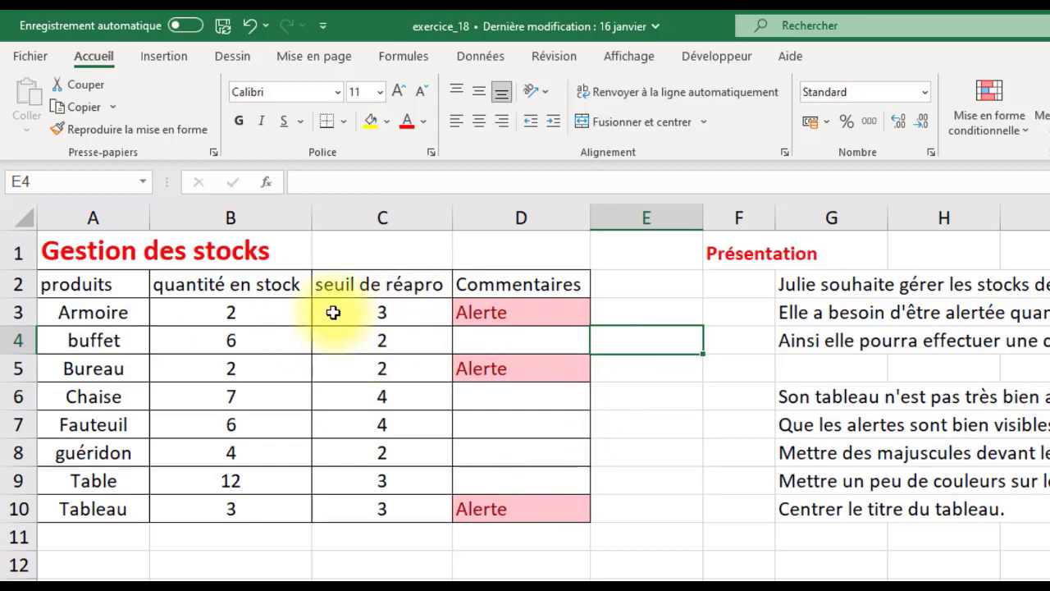
Step: Test the alerts by setting the stock quantity of Armoire to 6 and of Fauteuil to 1
{"action": "left_click", "coordinate": [242, 313]}
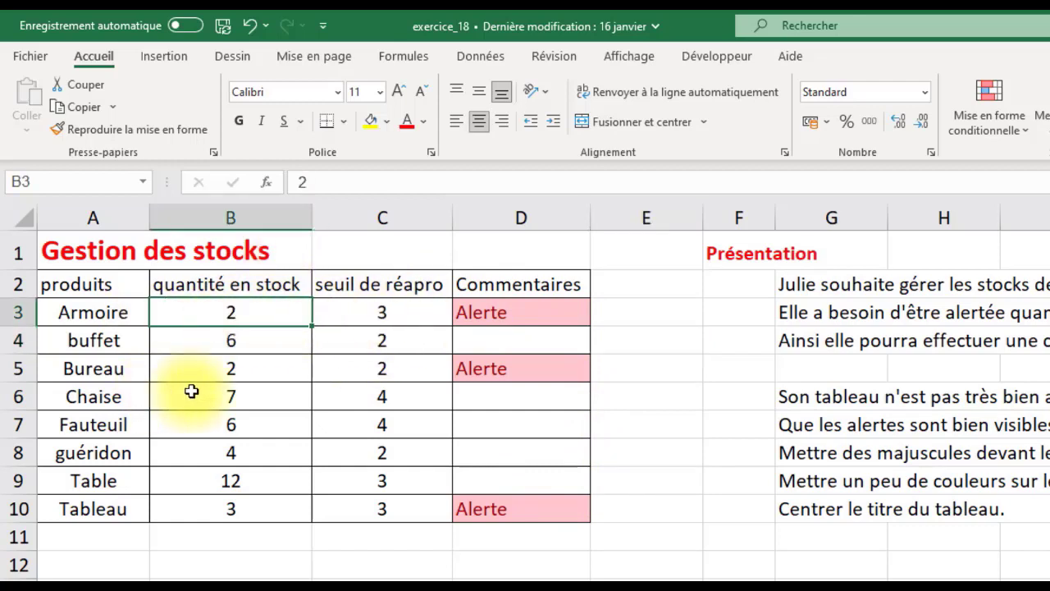
{"action": "type", "text": "6"}
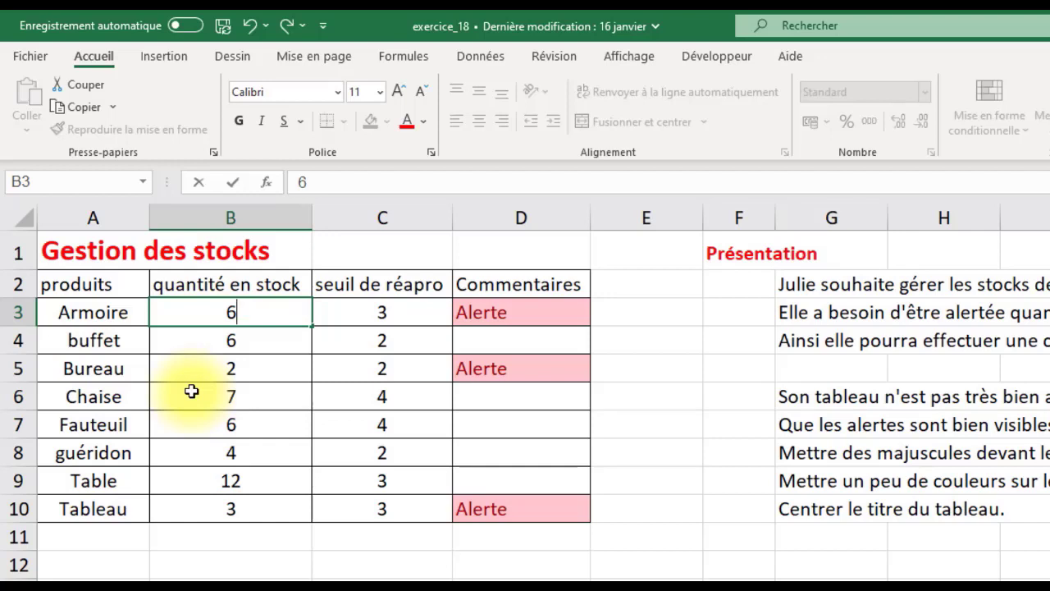
{"action": "key", "text": "Return"}
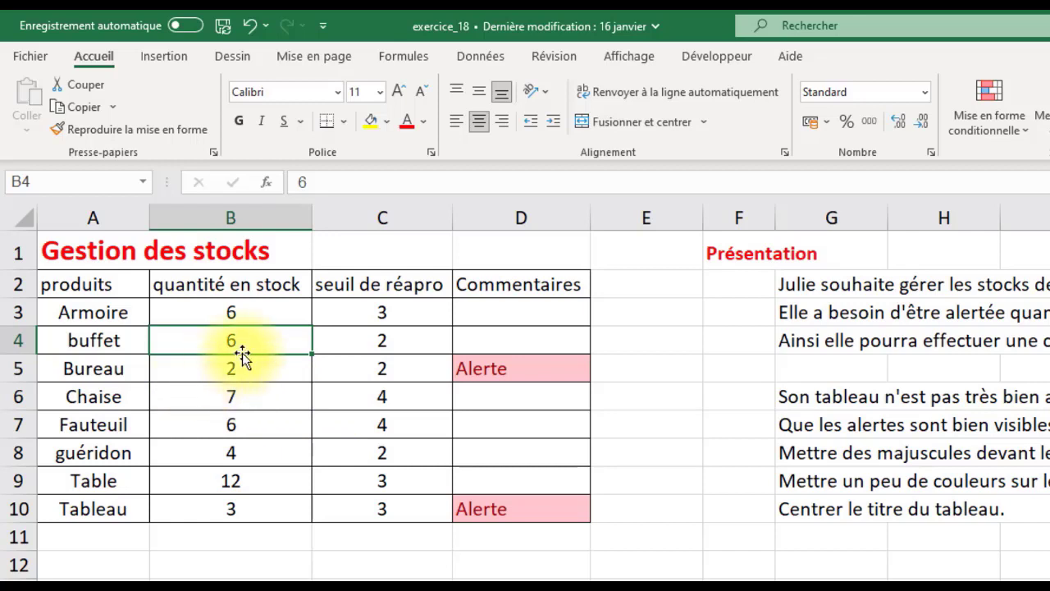
{"action": "left_click", "coordinate": [237, 425]}
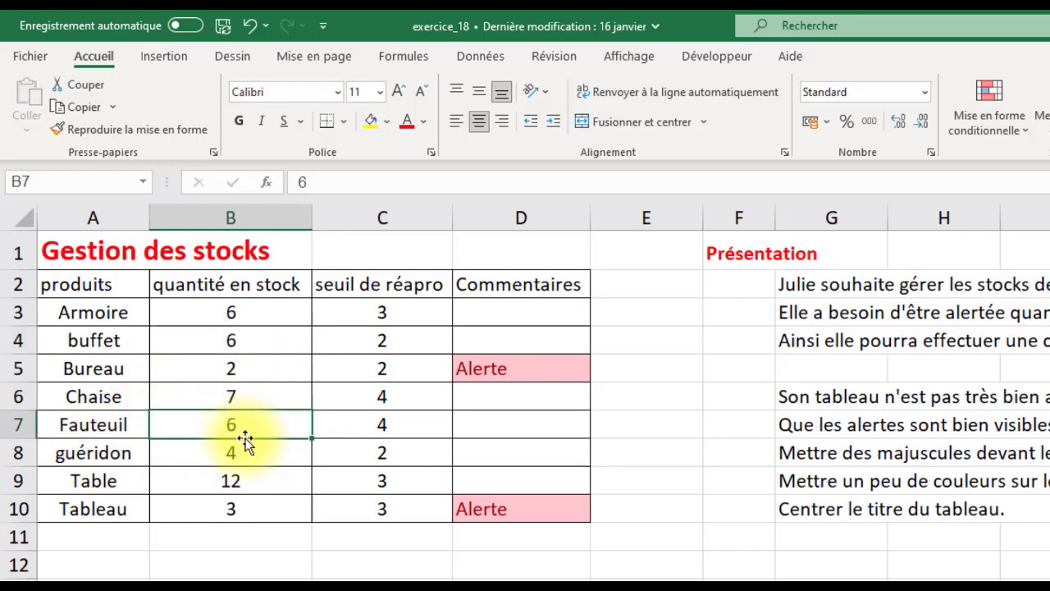
{"action": "type", "text": "1"}
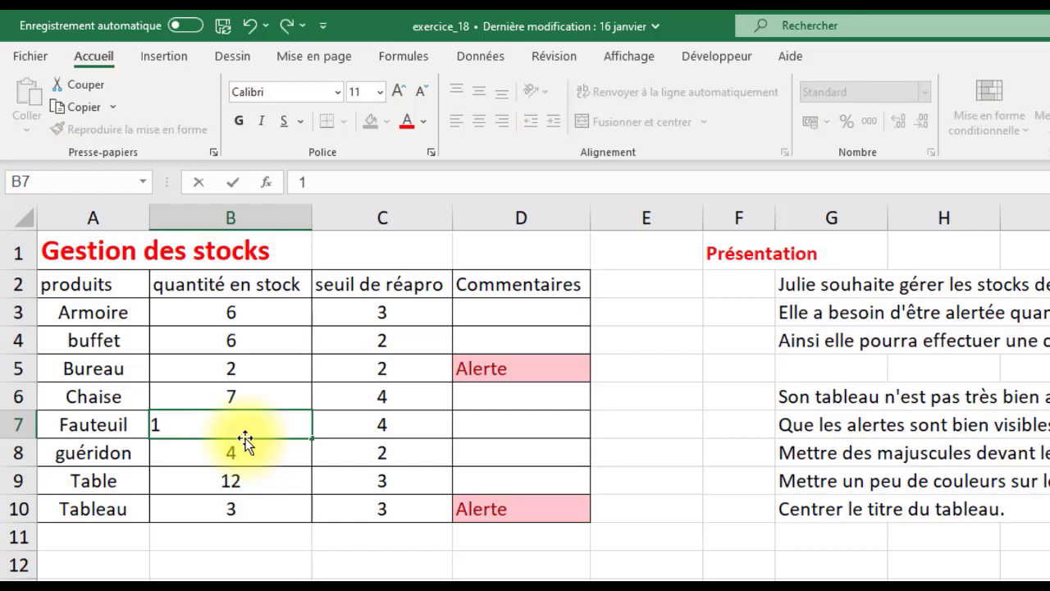
{"action": "key", "text": "Return"}
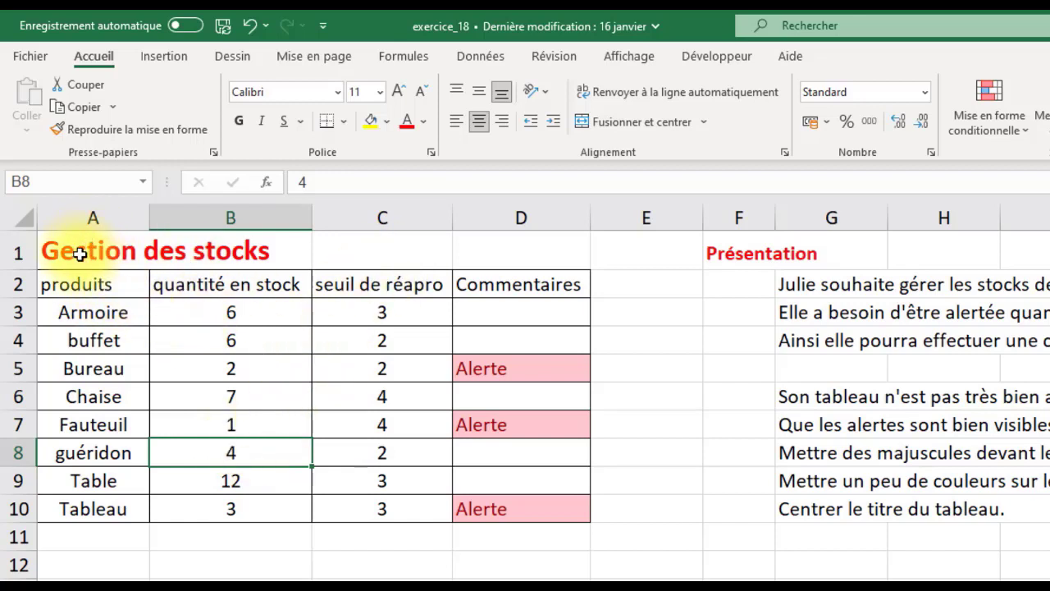
Step: Merge and center the title "Gestion des stocks" across A1:D1 and give it a light blue fill
{"action": "left_click_drag", "start_coordinate": [80, 252], "coordinate": [538, 245]}
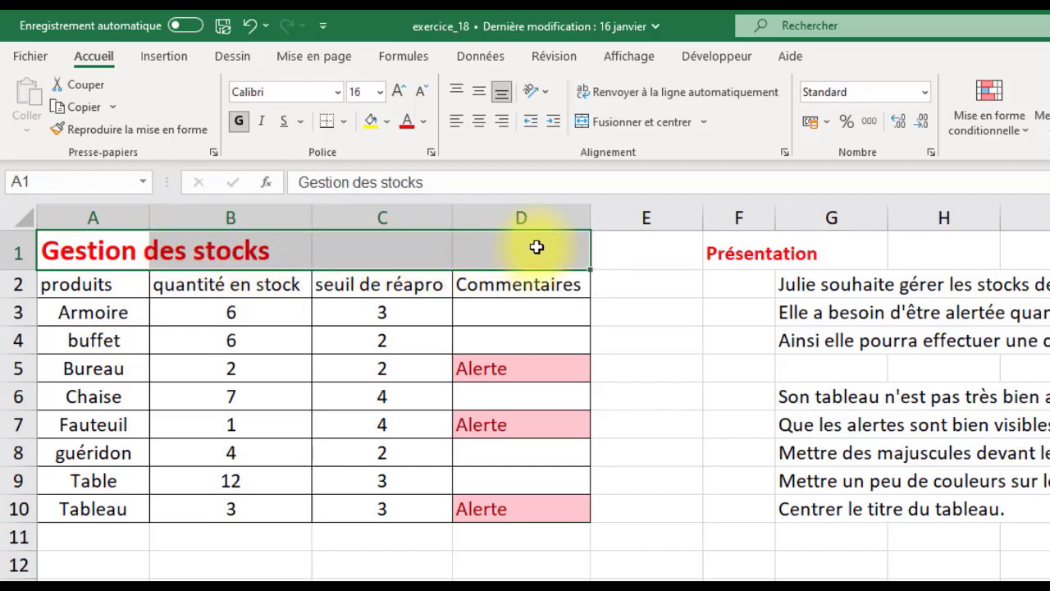
{"action": "left_click", "coordinate": [659, 125]}
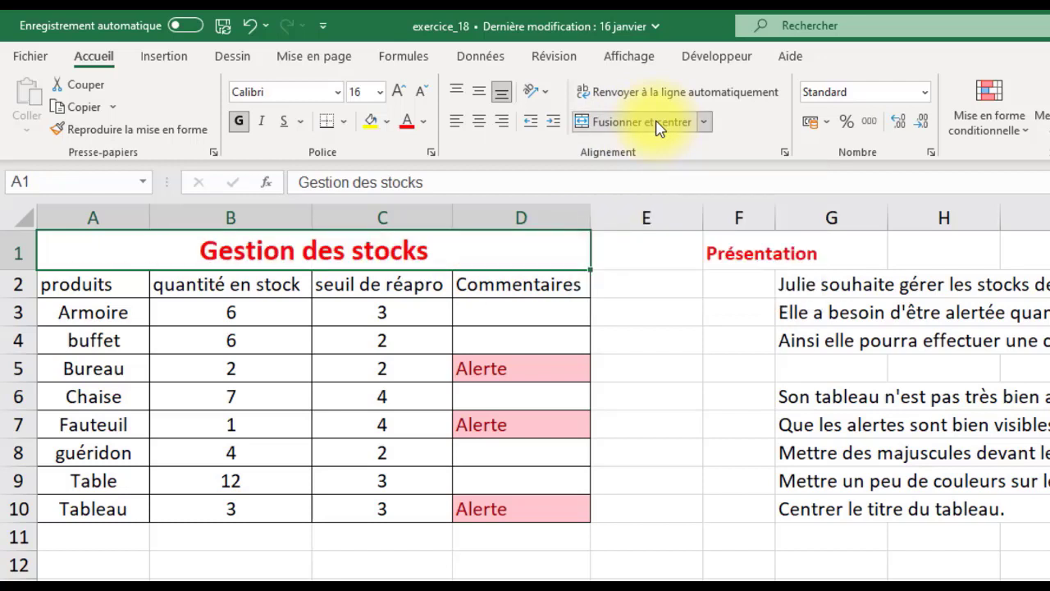
{"action": "left_click", "coordinate": [386, 121]}
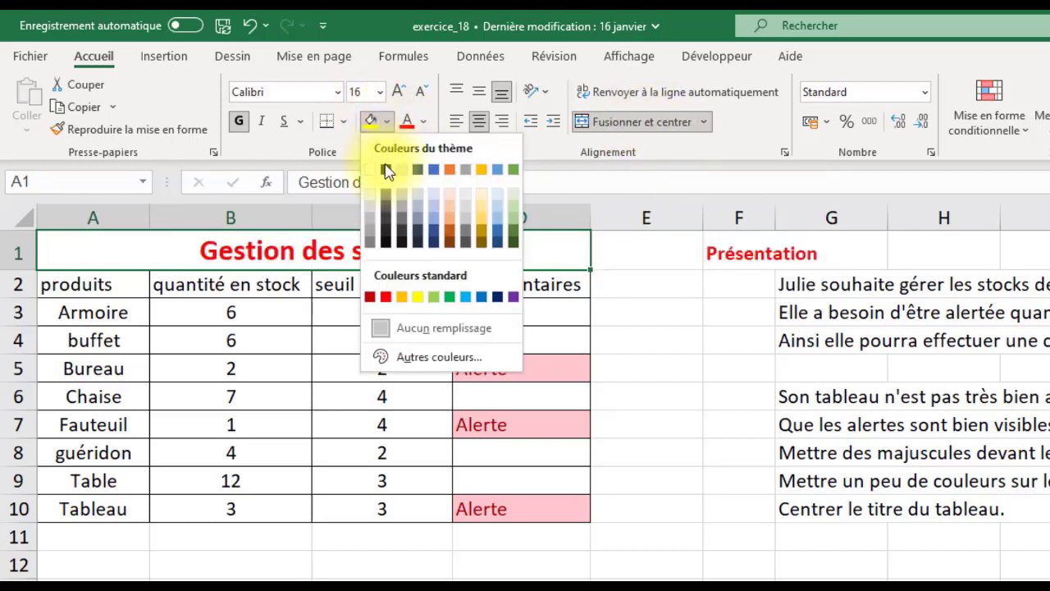
{"action": "left_click", "coordinate": [434, 215]}
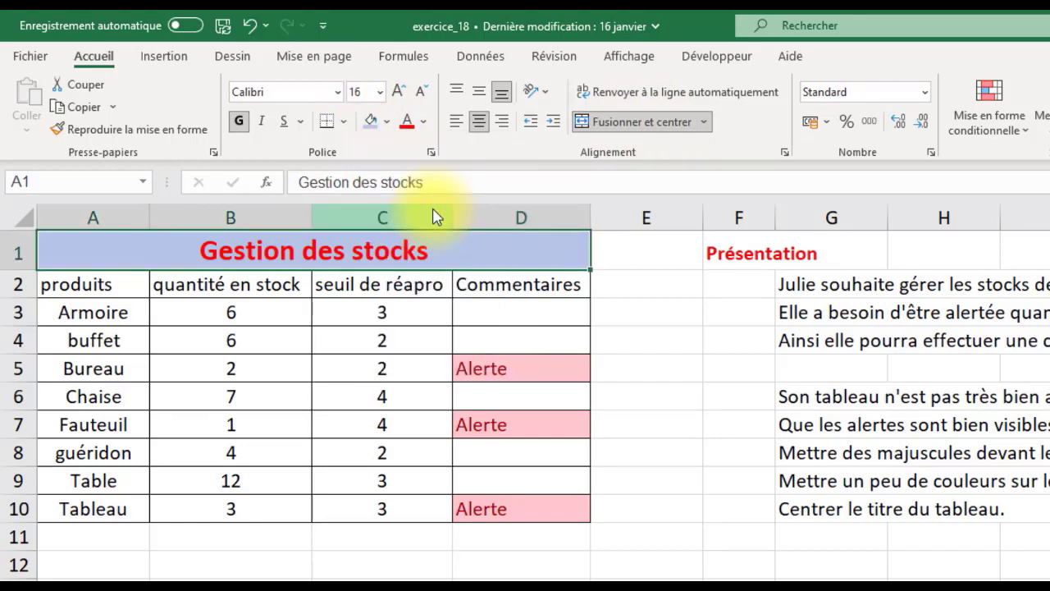
Step: Fill the product column A2:A10 and the header cells B2:D2 with light green
{"action": "left_click_drag", "start_coordinate": [136, 277], "coordinate": [103, 508]}
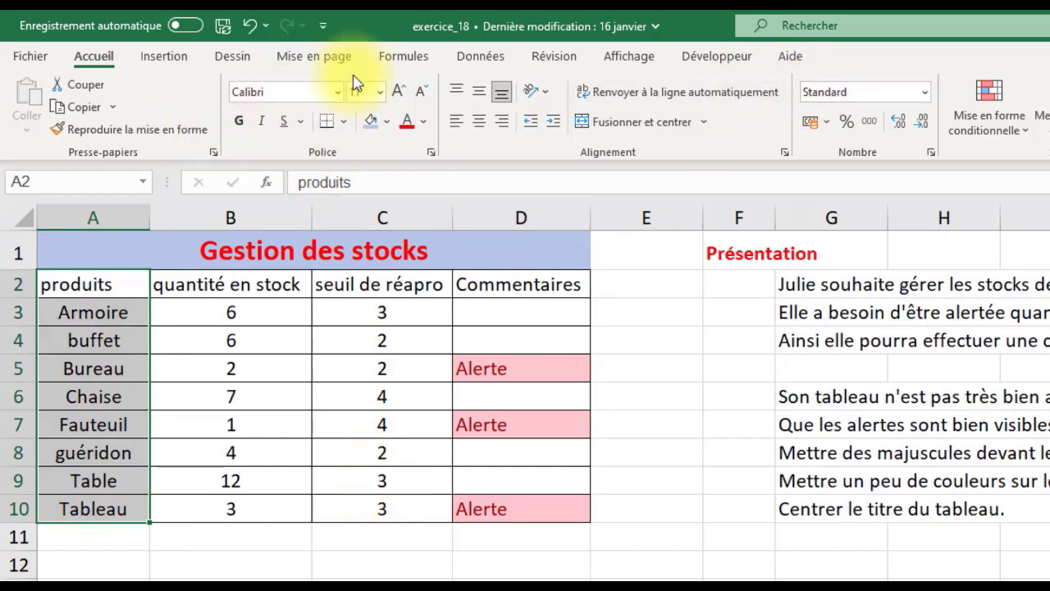
{"action": "left_click", "coordinate": [387, 123]}
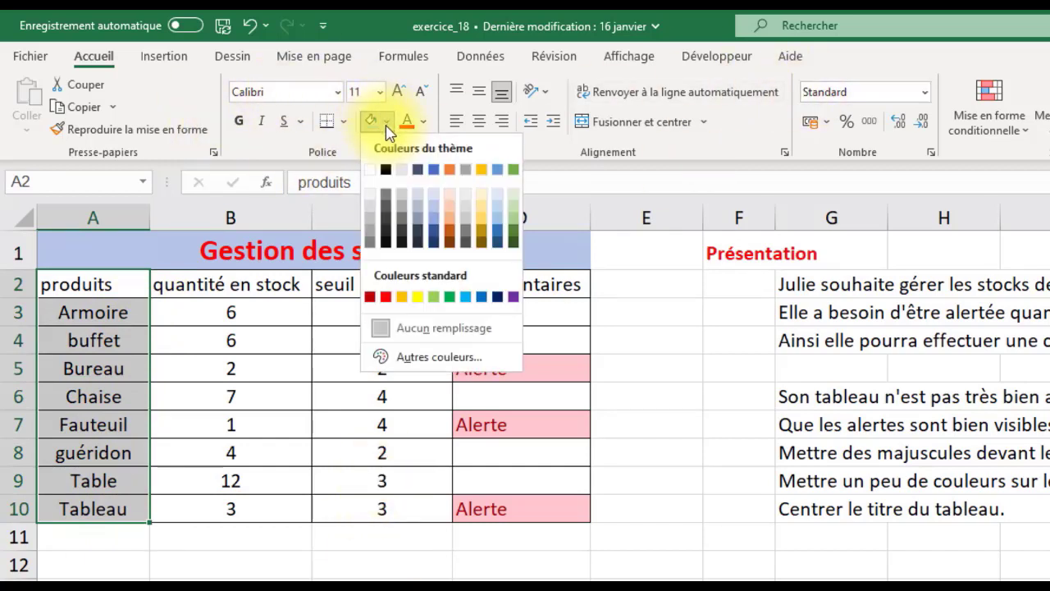
{"action": "left_click", "coordinate": [515, 215]}
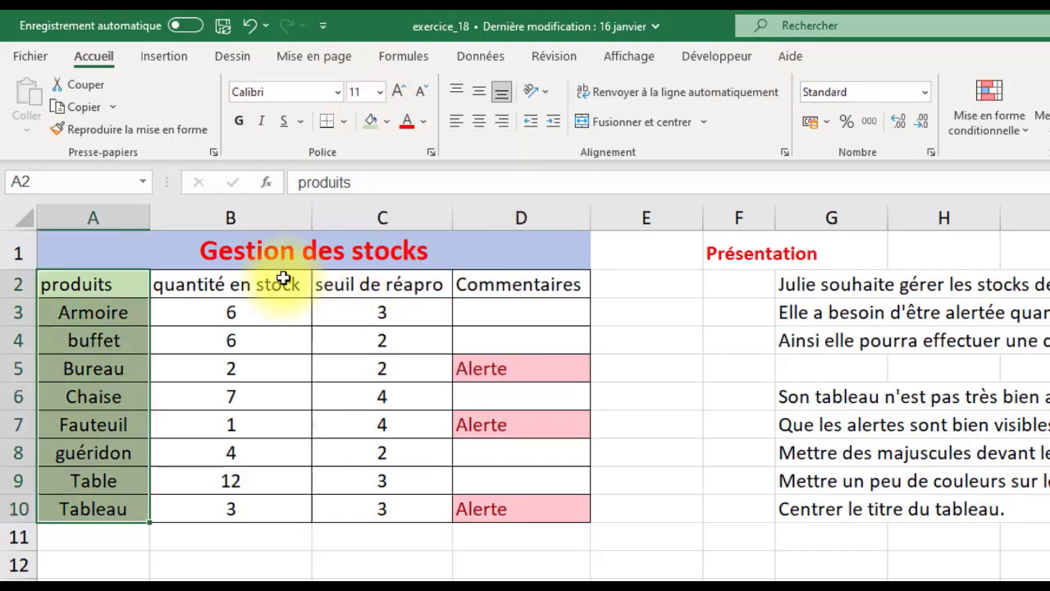
{"action": "left_click_drag", "start_coordinate": [300, 274], "coordinate": [496, 299]}
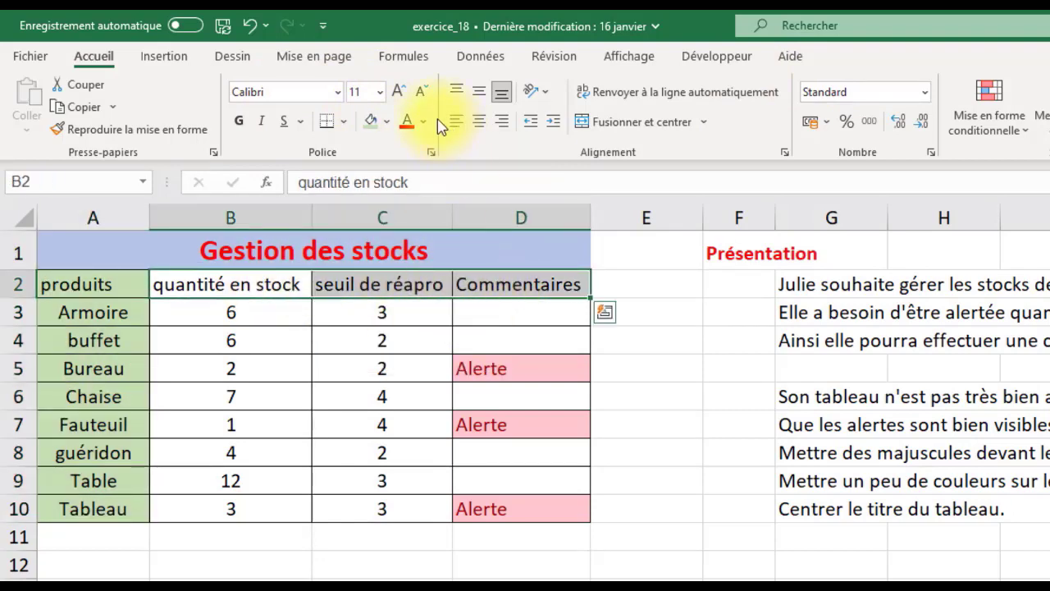
{"action": "left_click", "coordinate": [369, 123]}
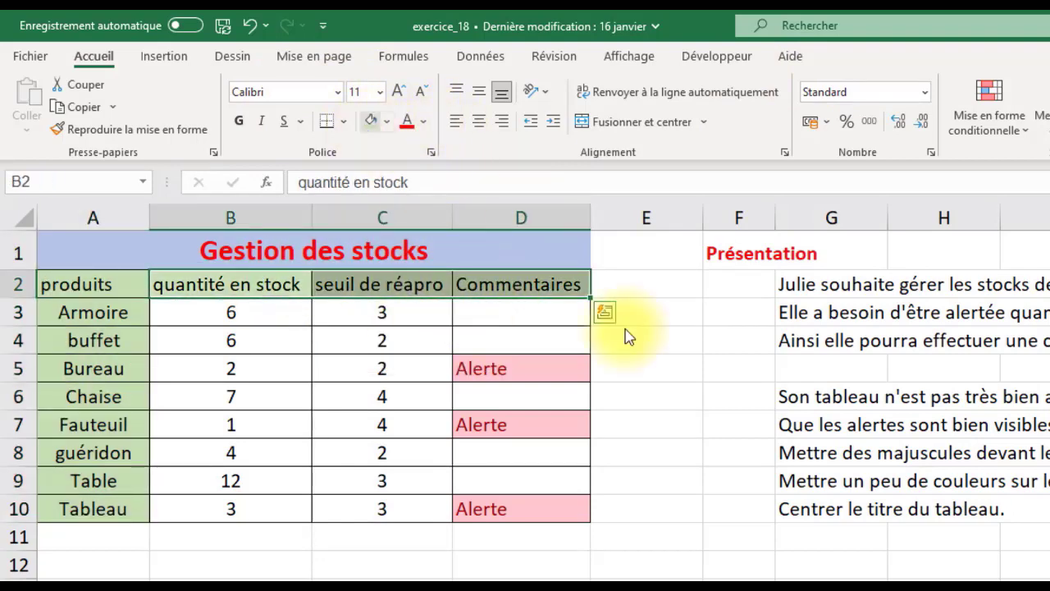
Step: Center the contents of the Commentaires cells D3:D10 horizontally
{"action": "left_click_drag", "start_coordinate": [534, 312], "coordinate": [504, 511]}
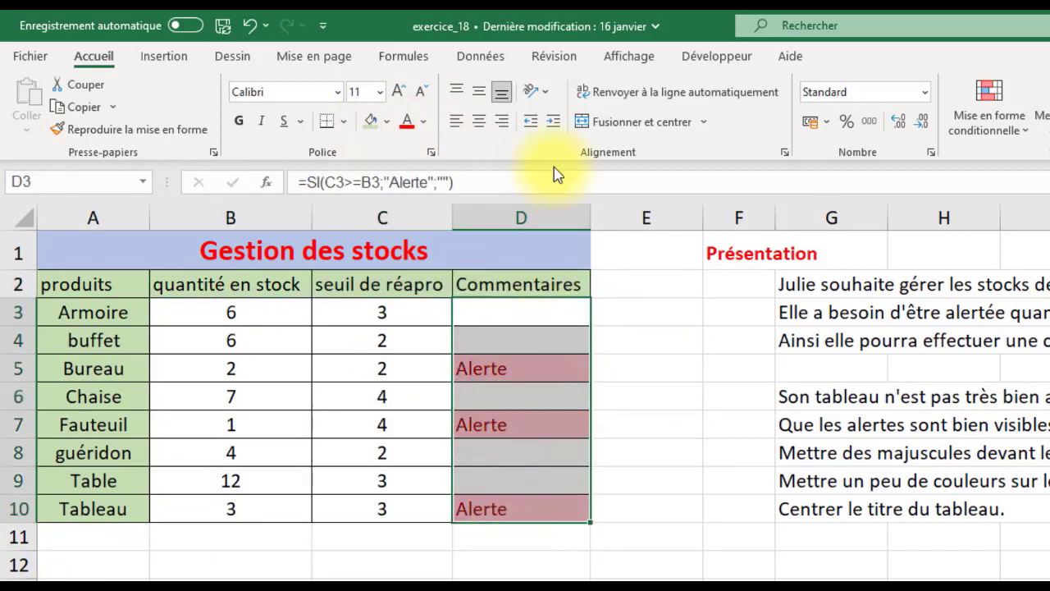
{"action": "left_click", "coordinate": [480, 123]}
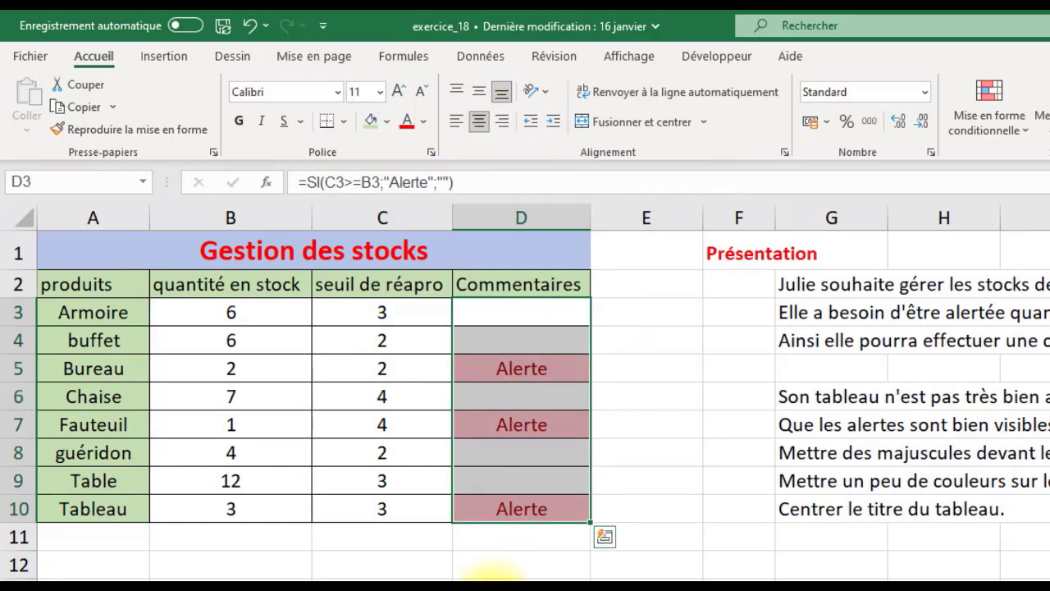
{"action": "left_click", "coordinate": [495, 582]}
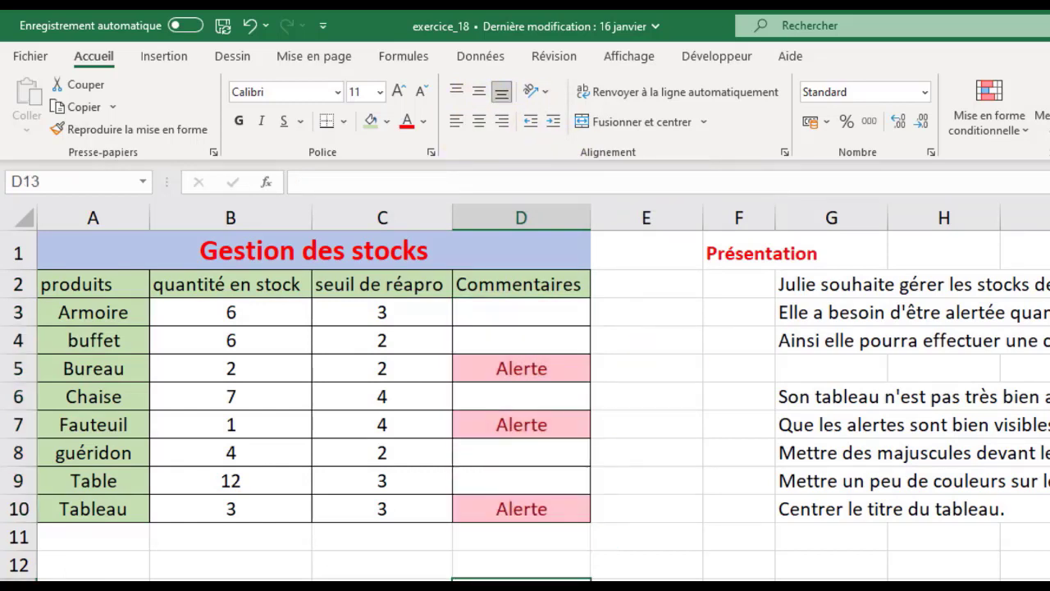